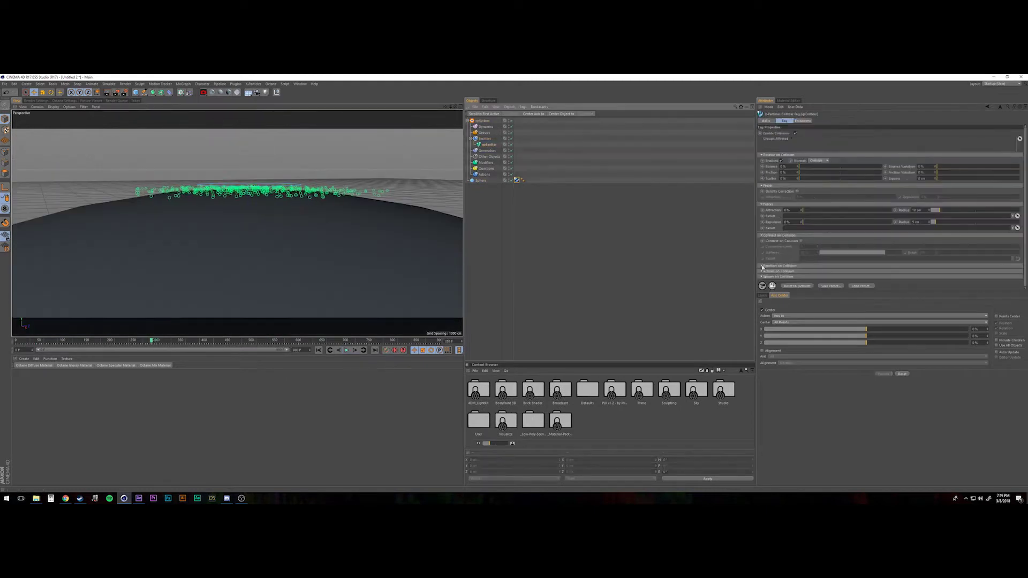
Select the particle-particle collision object and play the particle simulation from the first frame
left_click(318, 350)
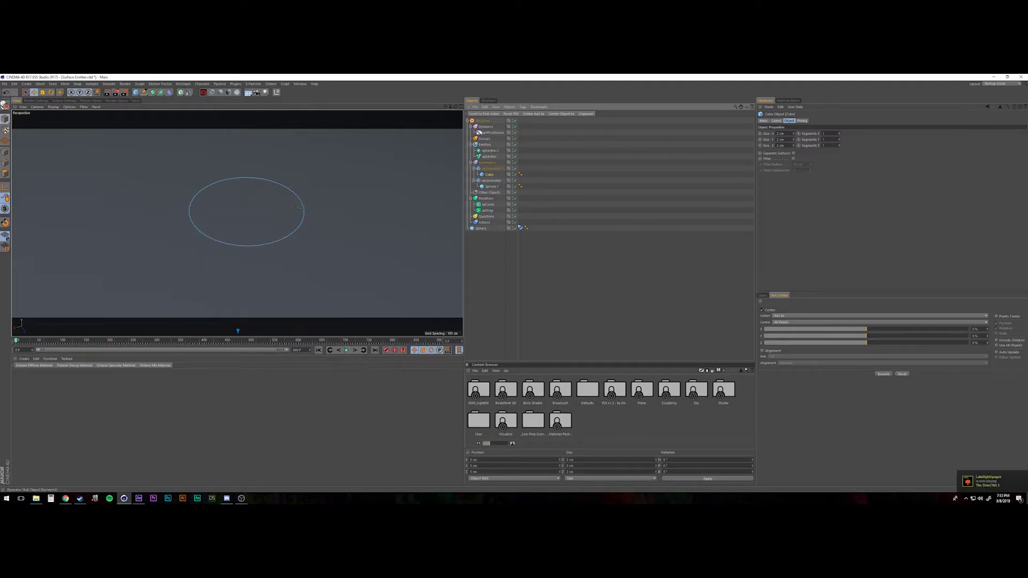
left_click(480, 132)
left_click(346, 351)
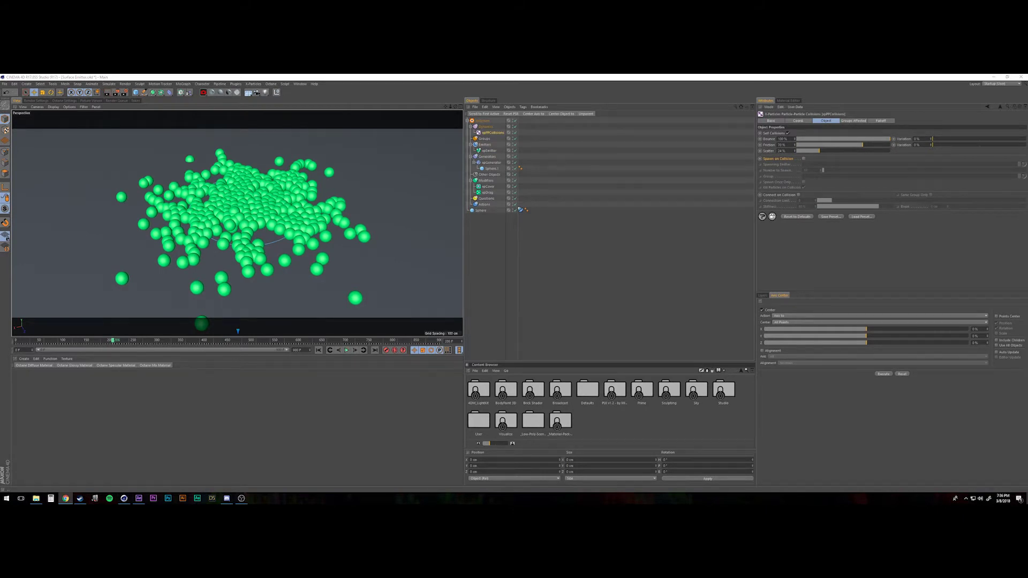
left_click(278, 186)
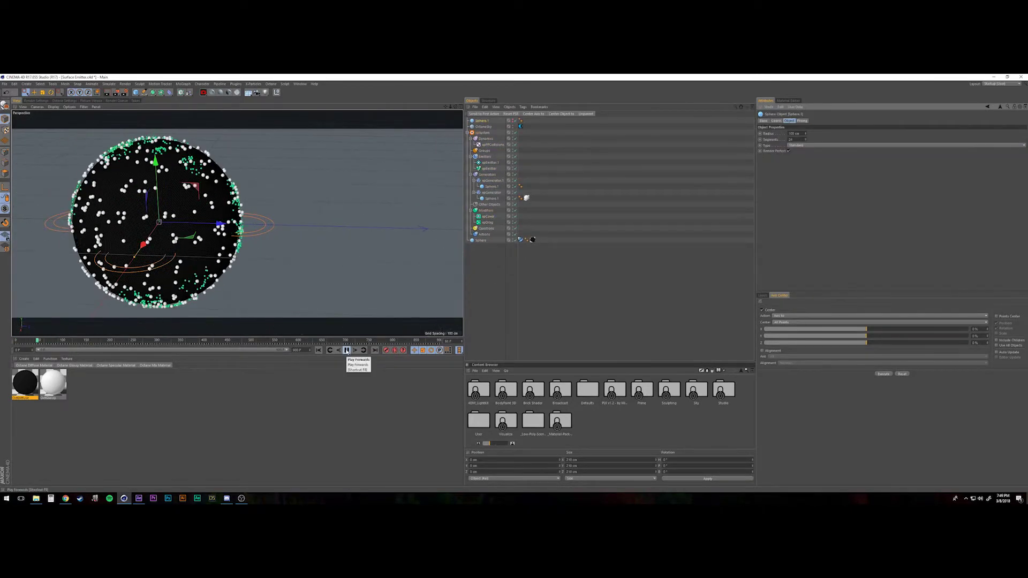
Set the particle emitter's emission mode to Shot and play the simulation on the sphere
left_click(330, 350)
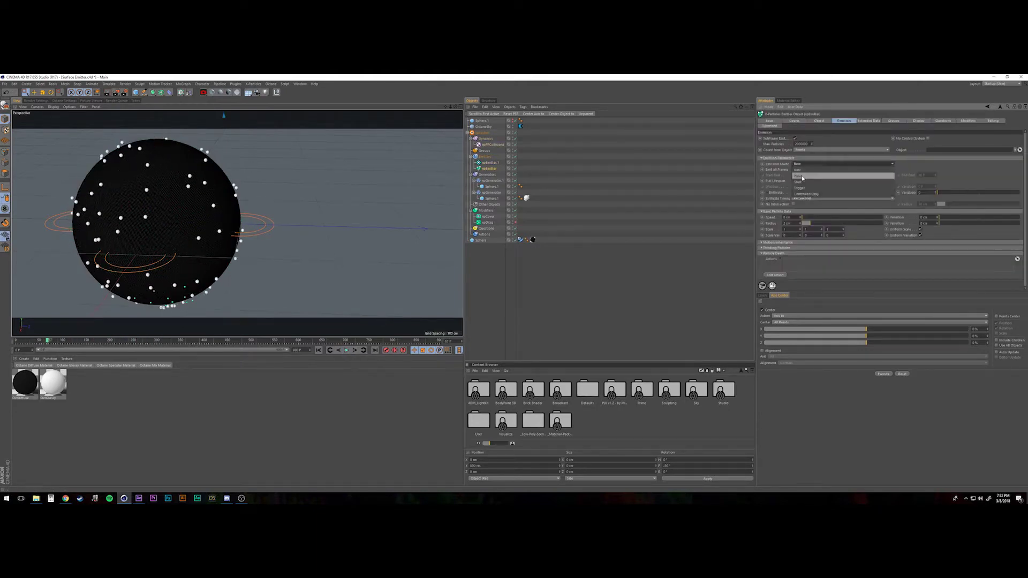
left_click(798, 182)
left_click(347, 351)
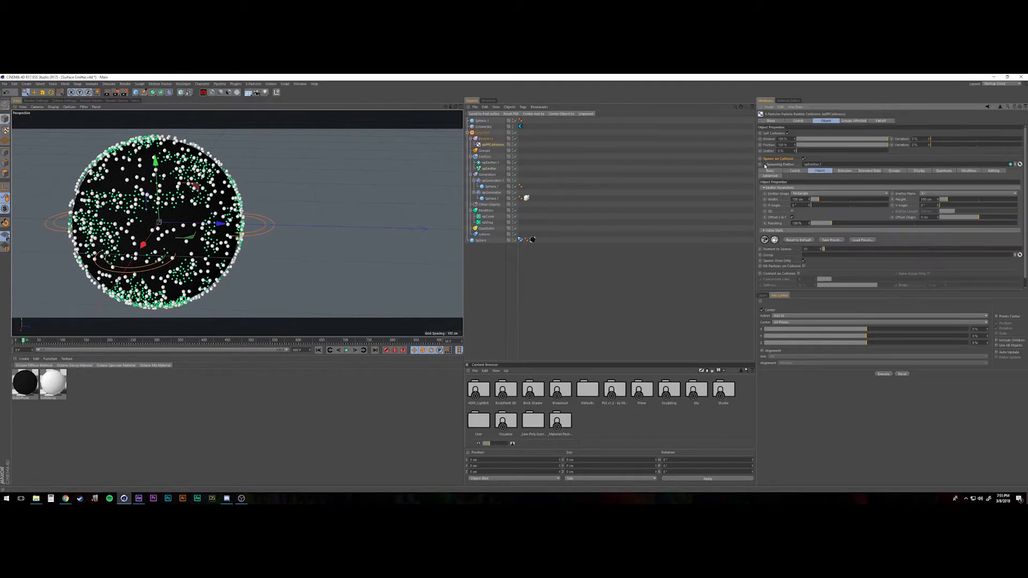
left_click(347, 351)
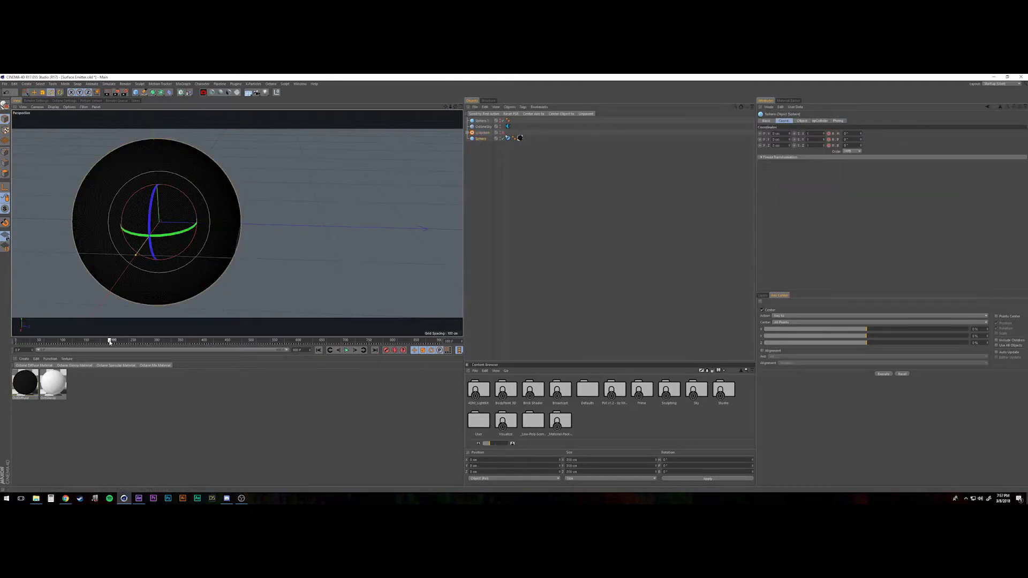
Open the timeline with the large sphere's rotation tracks
key("shift+F3")
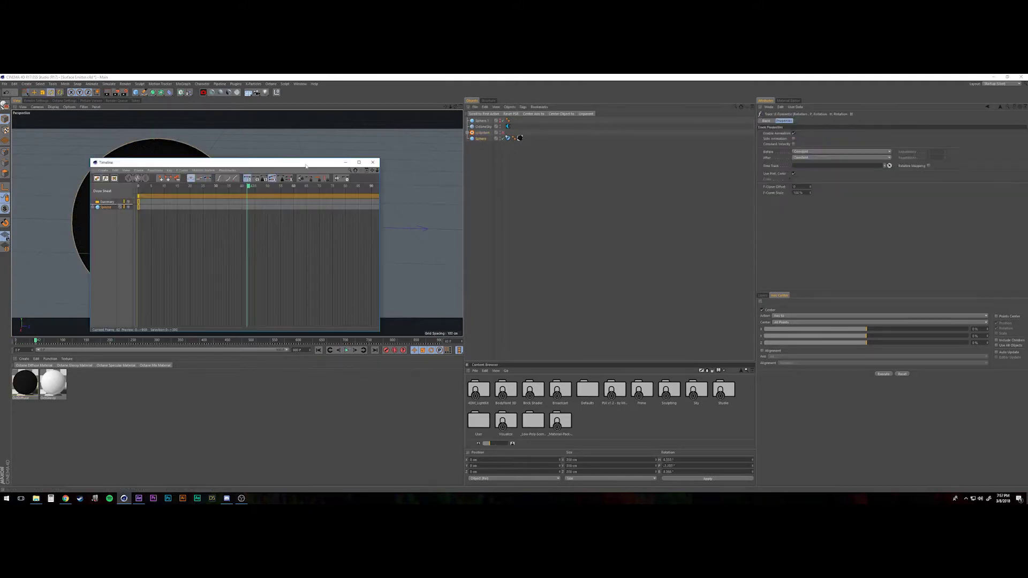
left_click(351, 234)
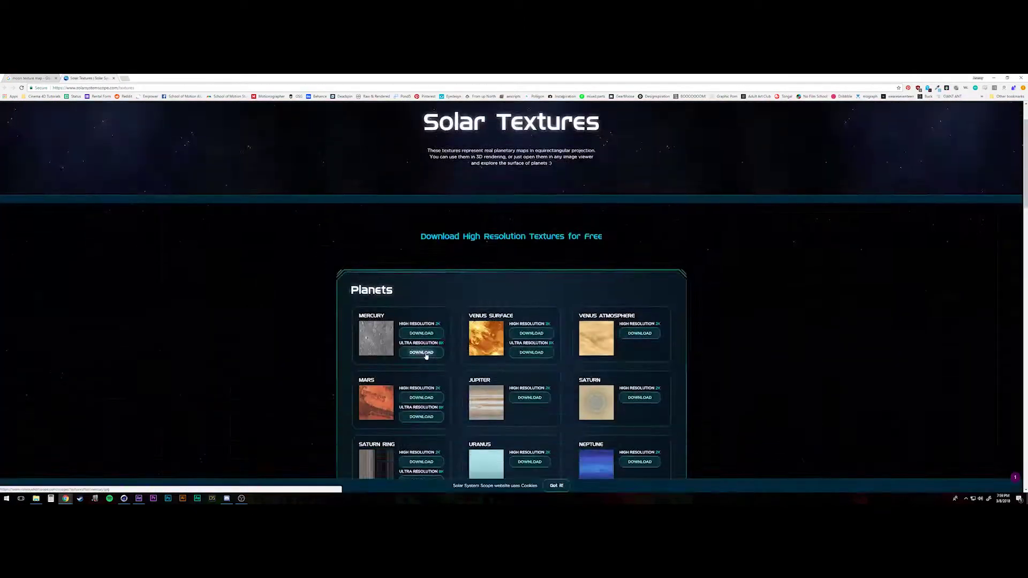
Download the ultra-resolution 8K Mercury texture and open the large sphere's material
left_click(421, 353)
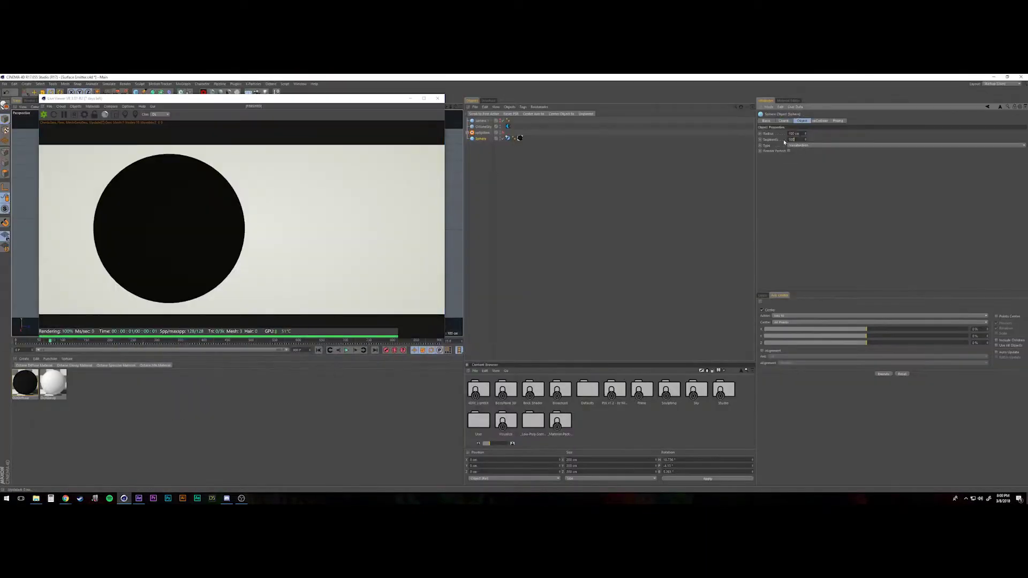
left_click(521, 139)
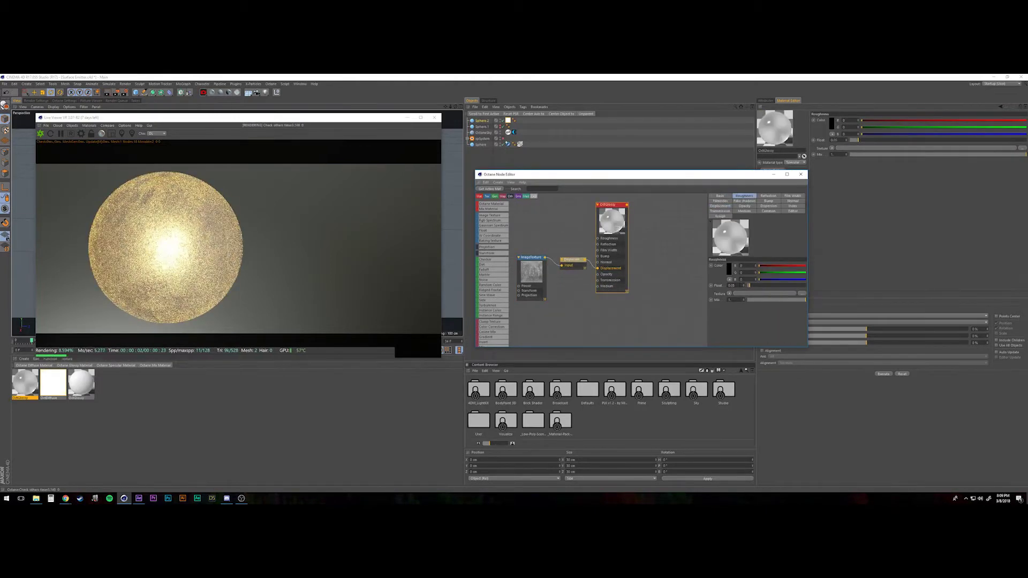
Inspect the light sphere's object settings and the image texture node that feeds the material's displacement
left_click(764, 100)
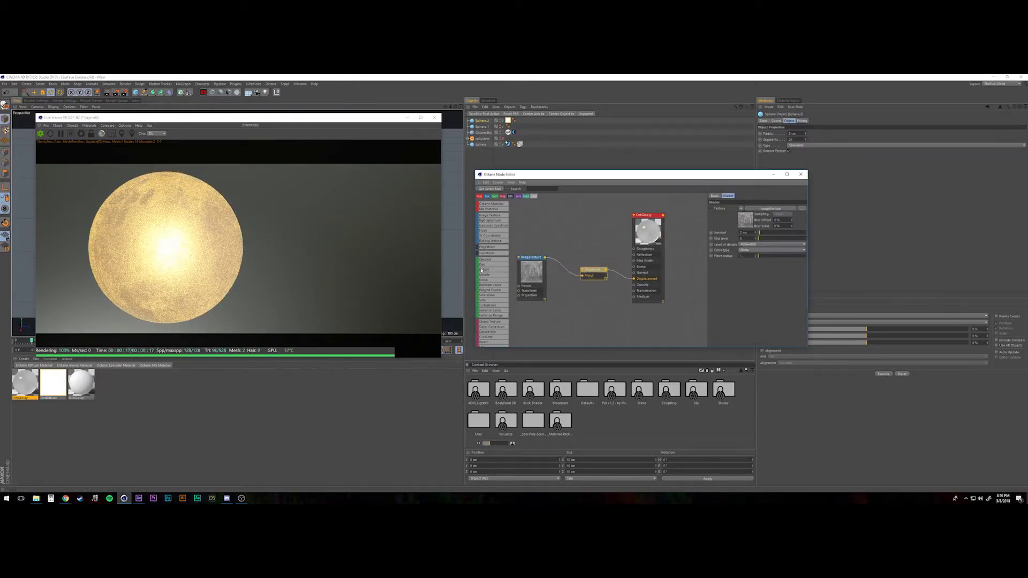
left_click(713, 266)
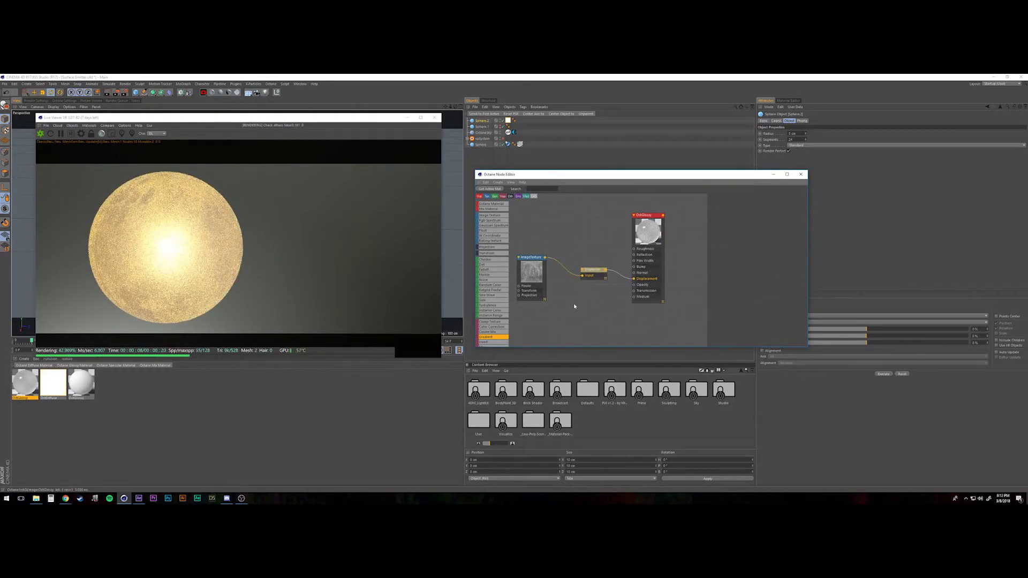
left_click(537, 265)
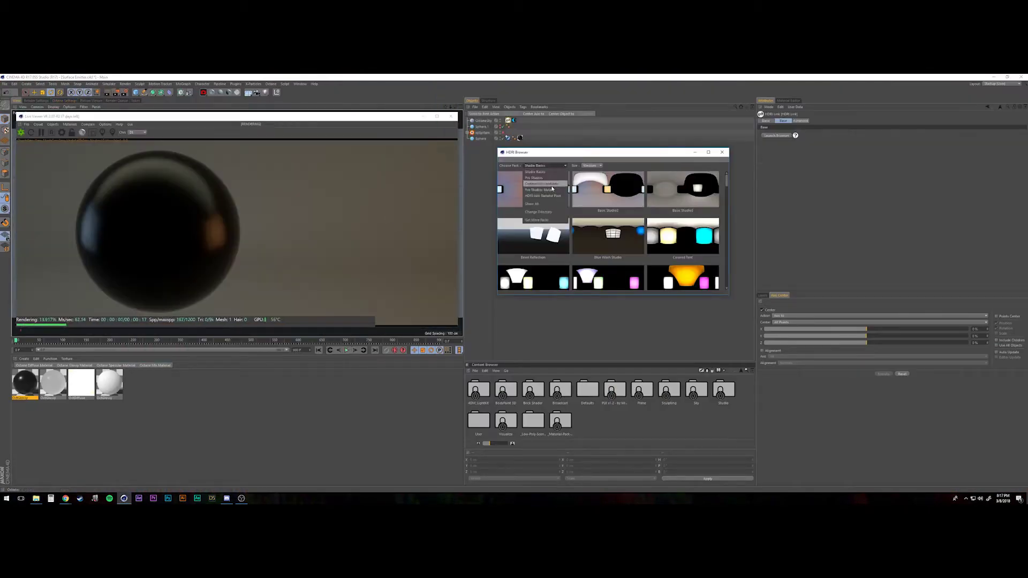
Choose an environment image from the HDR browser and open the Octane camera's tag settings
left_click(600, 268)
scroll(600, 268, "down", 3)
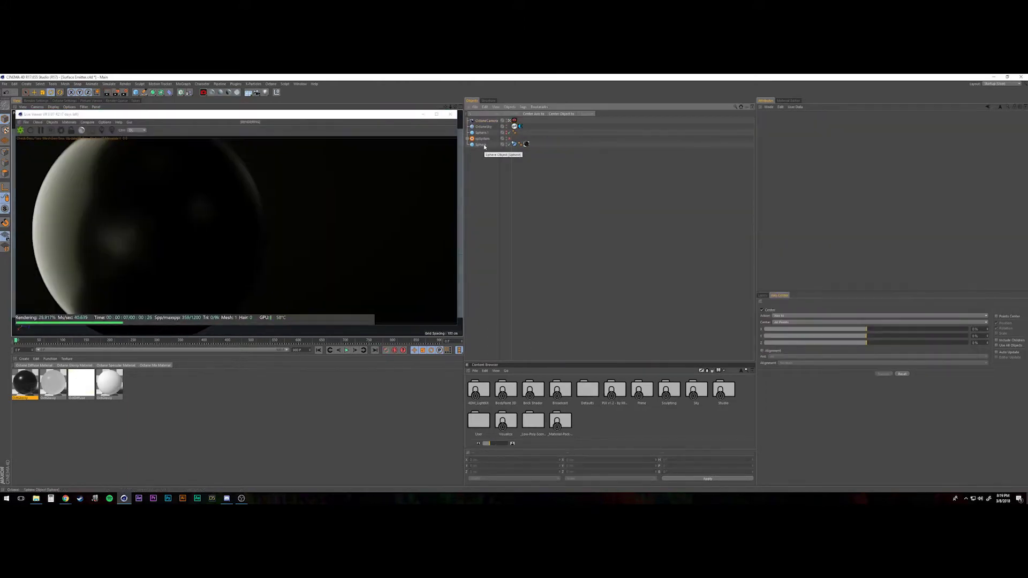
left_click(514, 120)
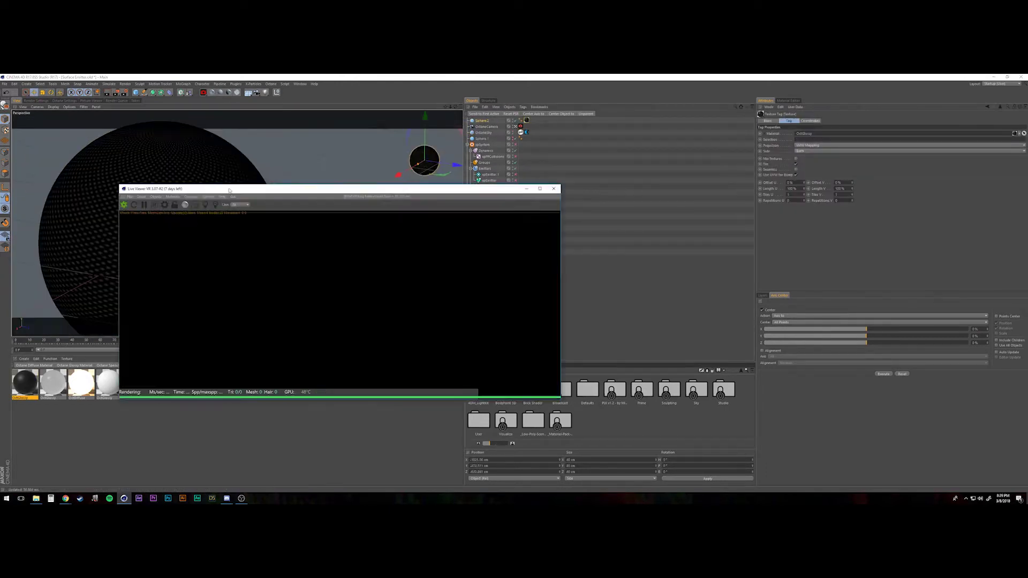
Play the particle simulation from the first frame in the full perspective view
left_click_drag(212, 191, 108, 112)
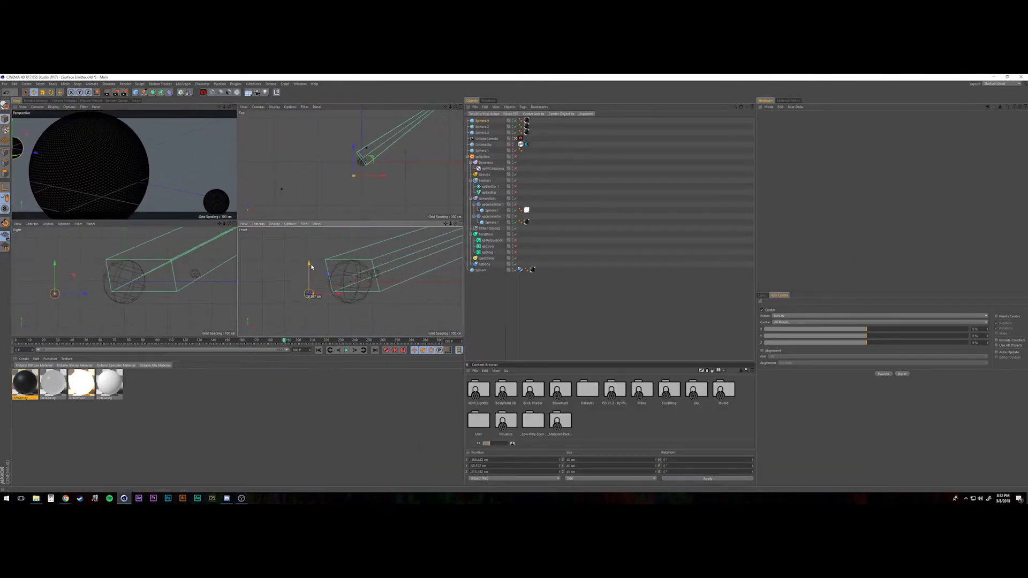
left_click(319, 350)
left_click(346, 350)
key("F1")
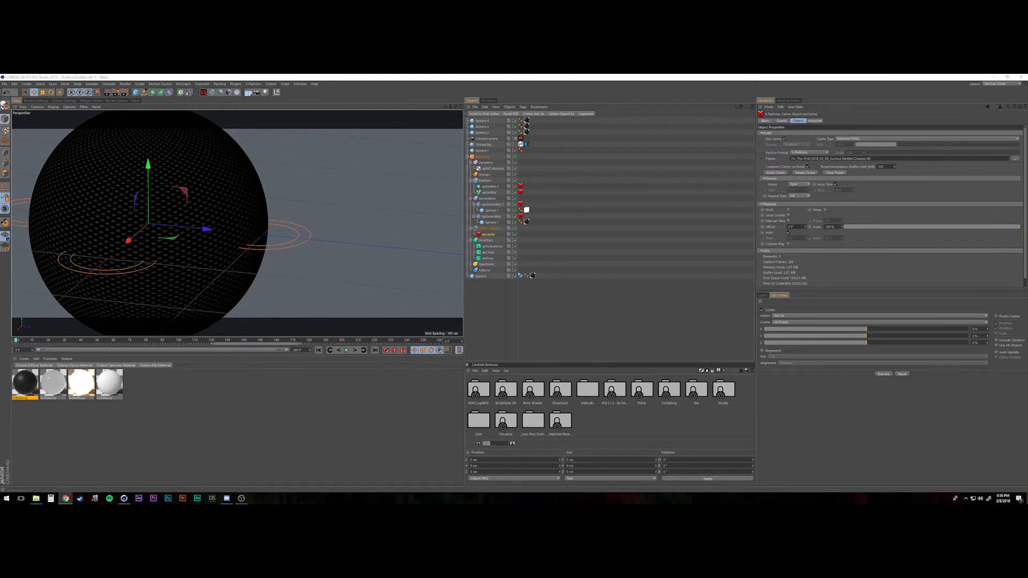
left_click(346, 350)
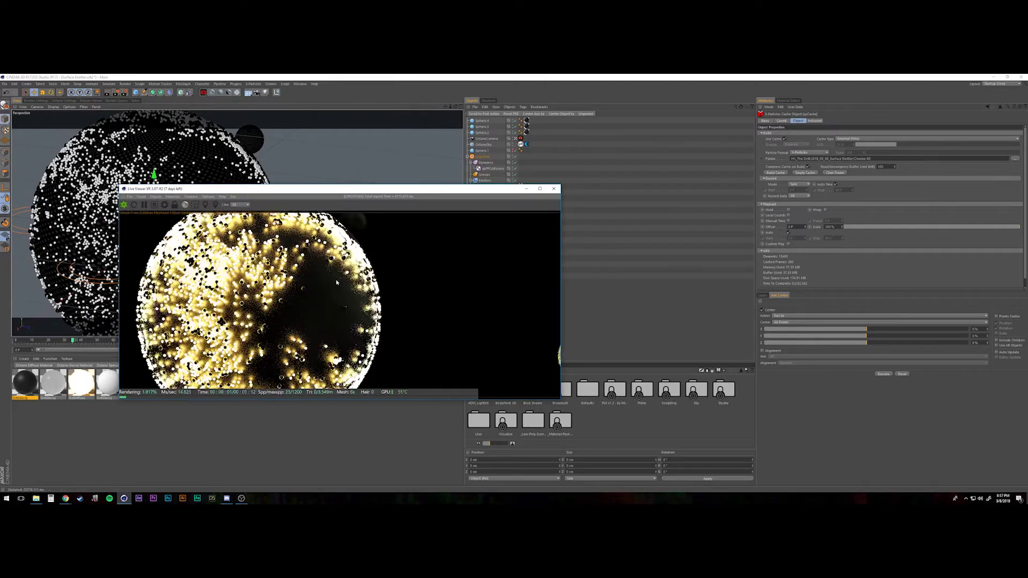
Open the Octane camera tag's settings, set the render passes' file format to PNG and expand the info passes
left_click(520, 138)
left_click_drag(190, 191, 415, 184)
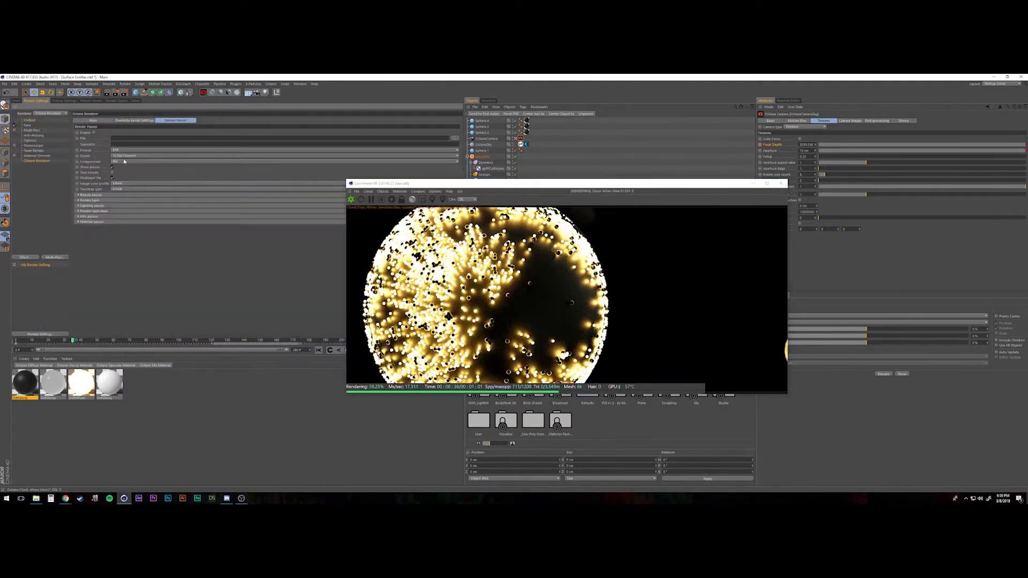
left_click(119, 151)
left_click(79, 211)
Expand the lighting passes and open the emission settings of the glowing white material
left_click(81, 381)
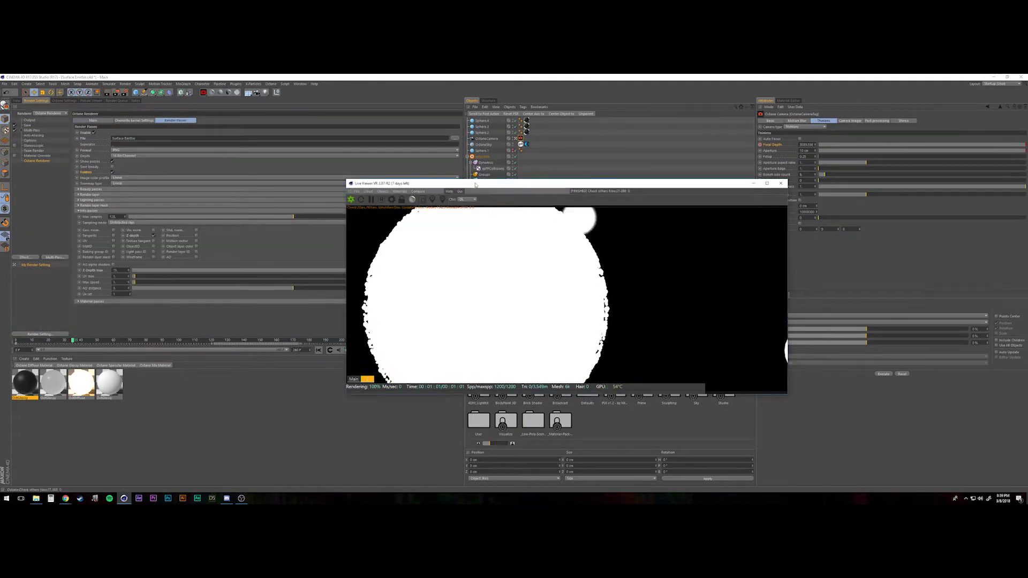
left_click_drag(535, 183, 460, 113)
left_click(79, 200)
left_click(771, 213)
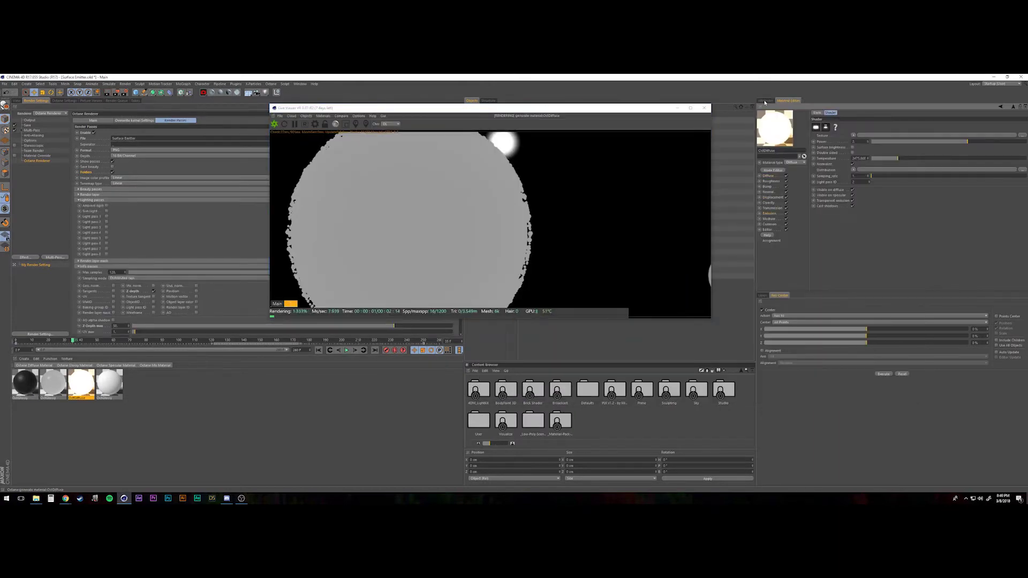
Go through the render's Output, Save and Anti-Aliasing settings
left_click(28, 120)
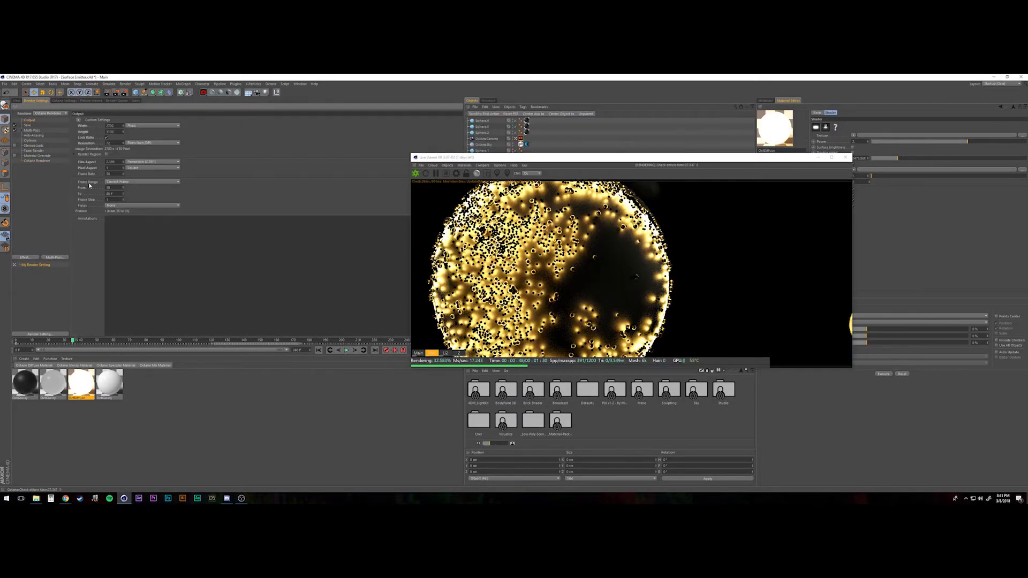
left_click(28, 125)
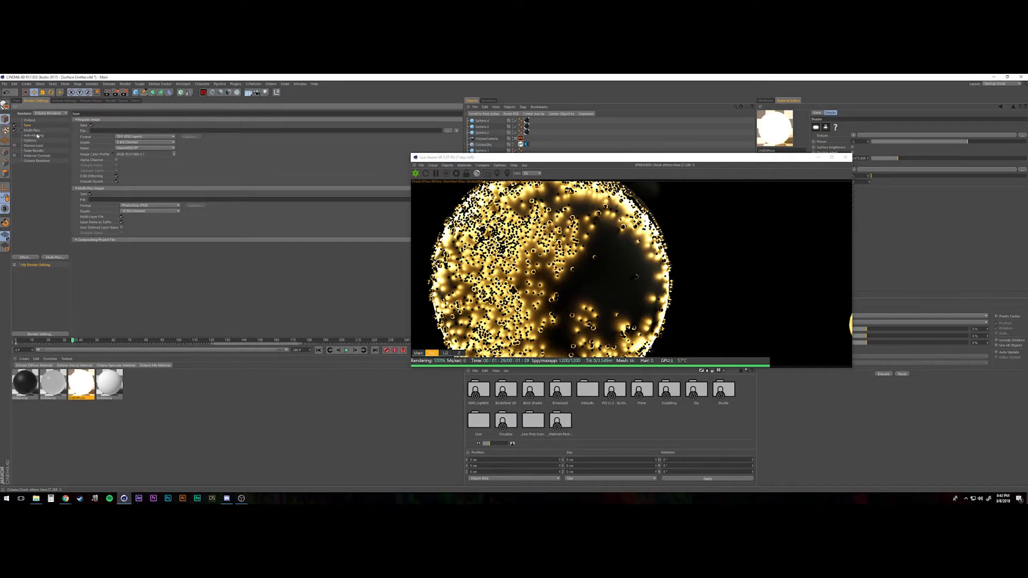
left_click(37, 136)
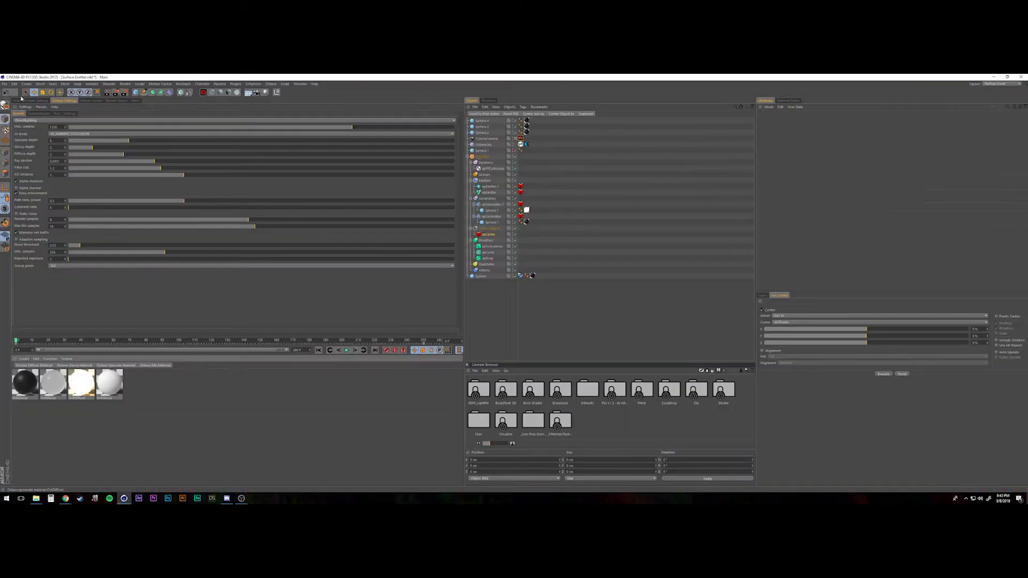
Close the Octane live render viewer
left_click(267, 91)
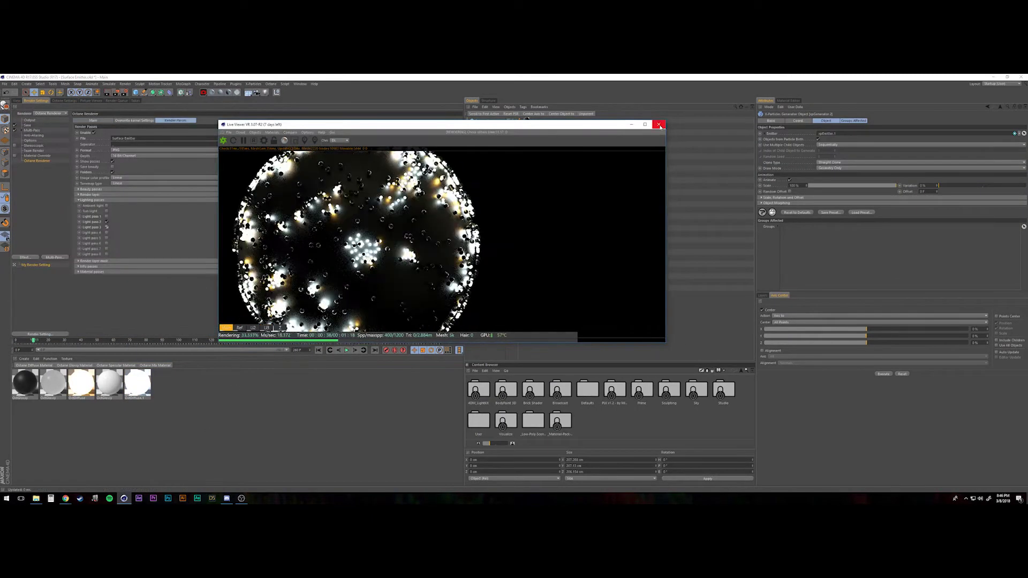
left_click(660, 125)
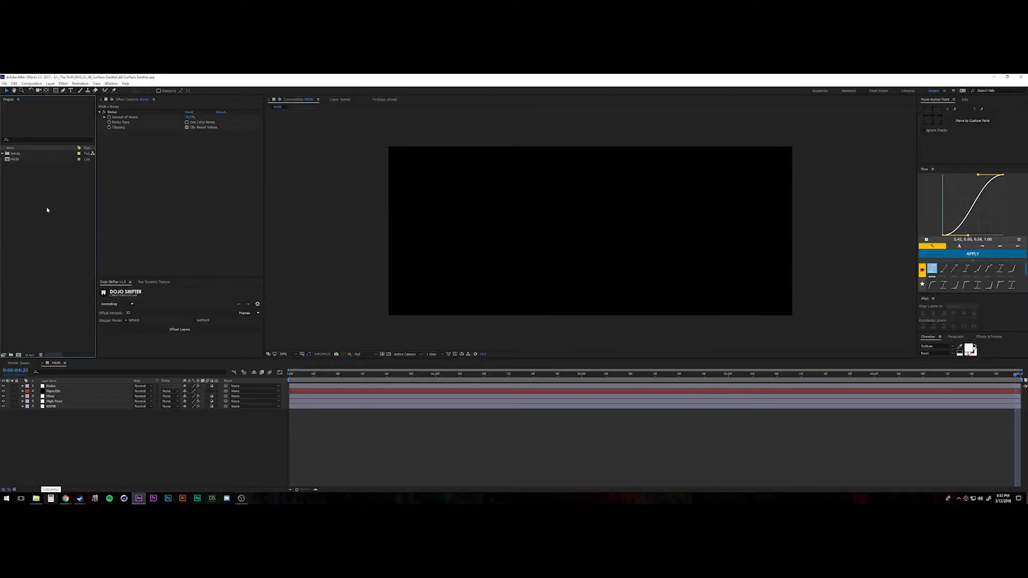
Switch to After Effects and import the rendered Surface Emitter PNG sequences
double_click(46, 211)
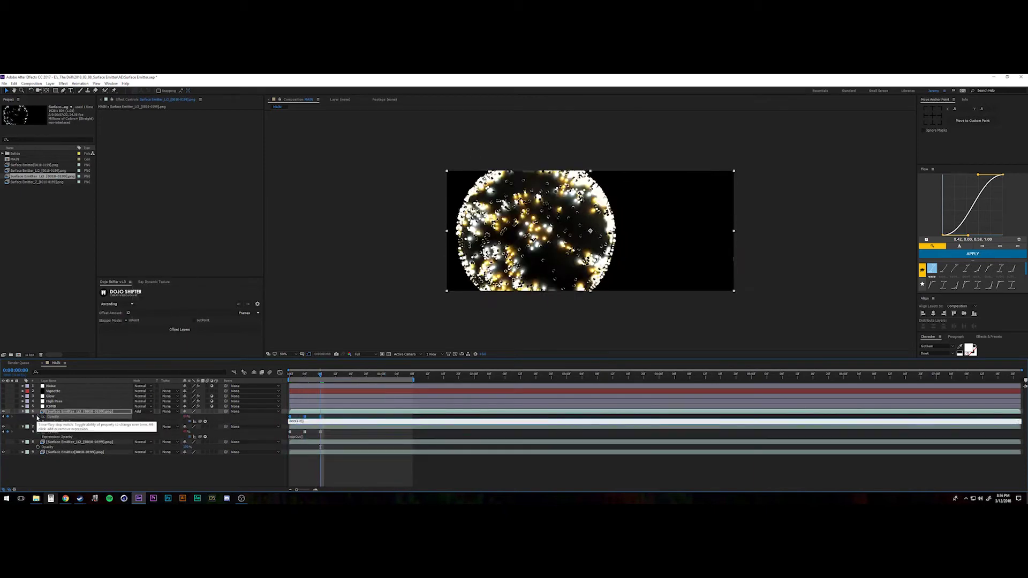
Extend the preview work area to about the 3-second mark and reveal the opacity of all layers
left_click_drag(413, 380, 571, 379)
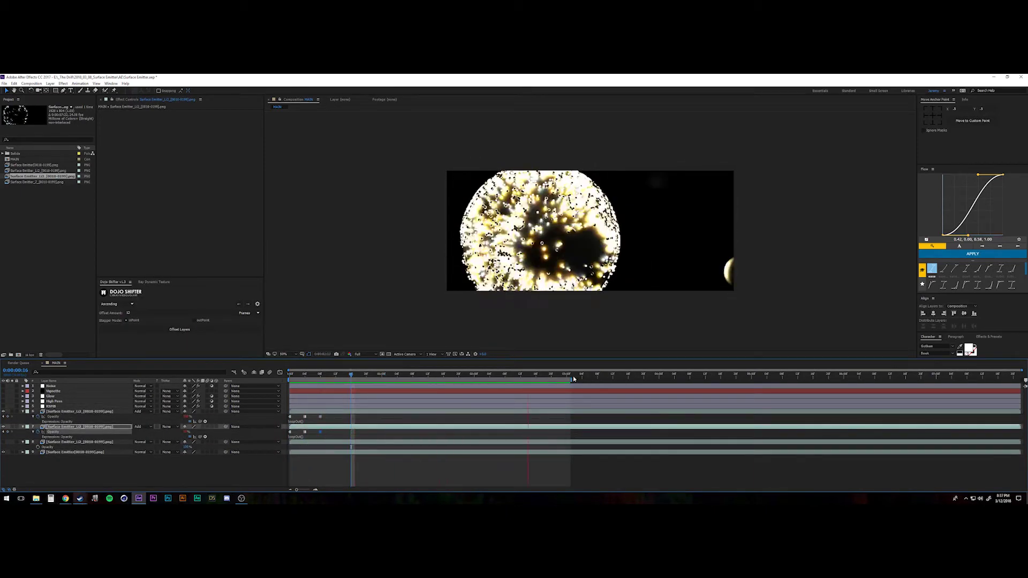
key("ctrl+a")
key("t")
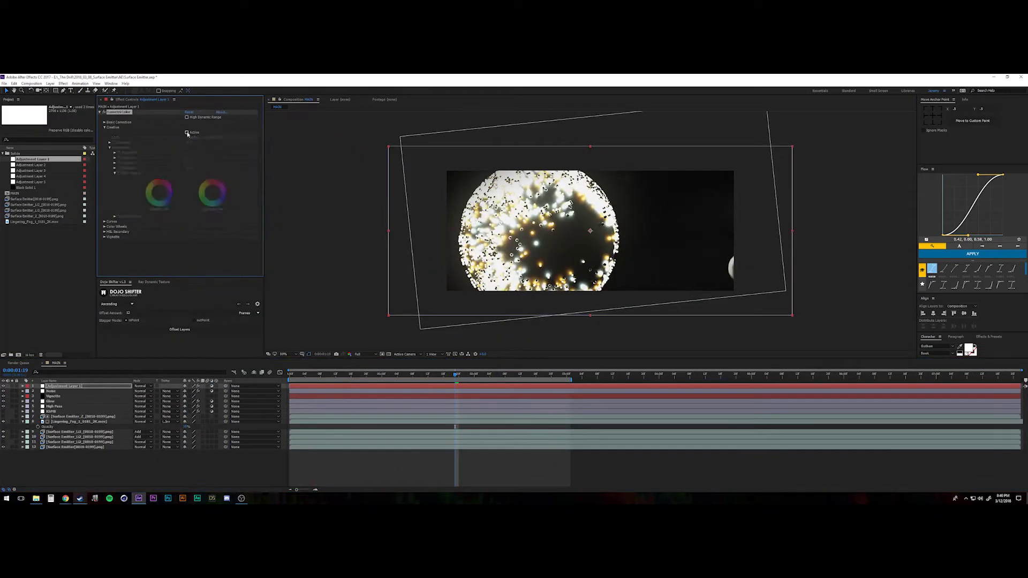
Deselect the layers and add the MAIN composition to the render queue
left_click(415, 469)
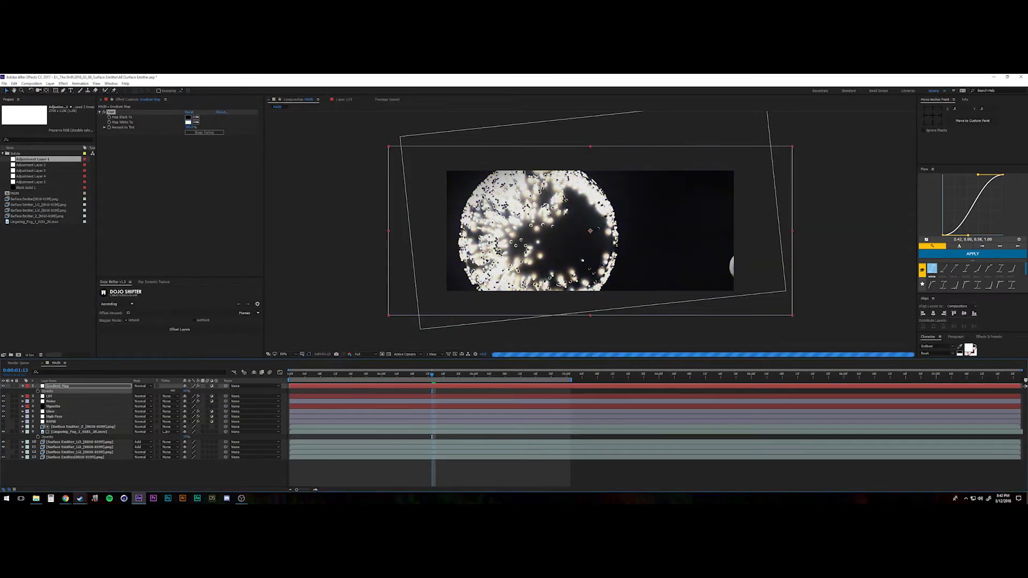
key("ctrl+m")
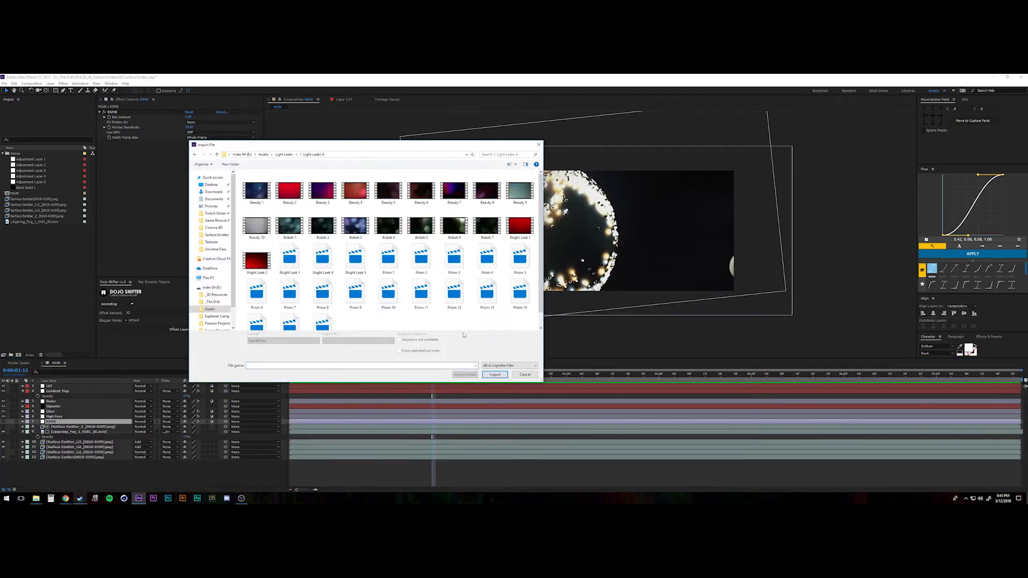
Browse the light leak clips for import and preview the MAIN composition
scroll(379, 253, "down", 3)
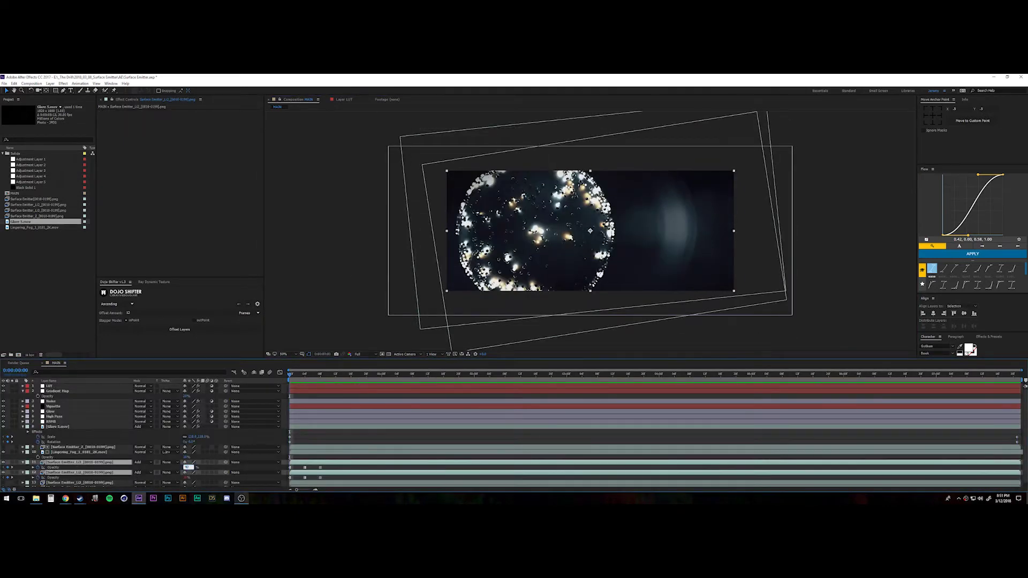
key("space")
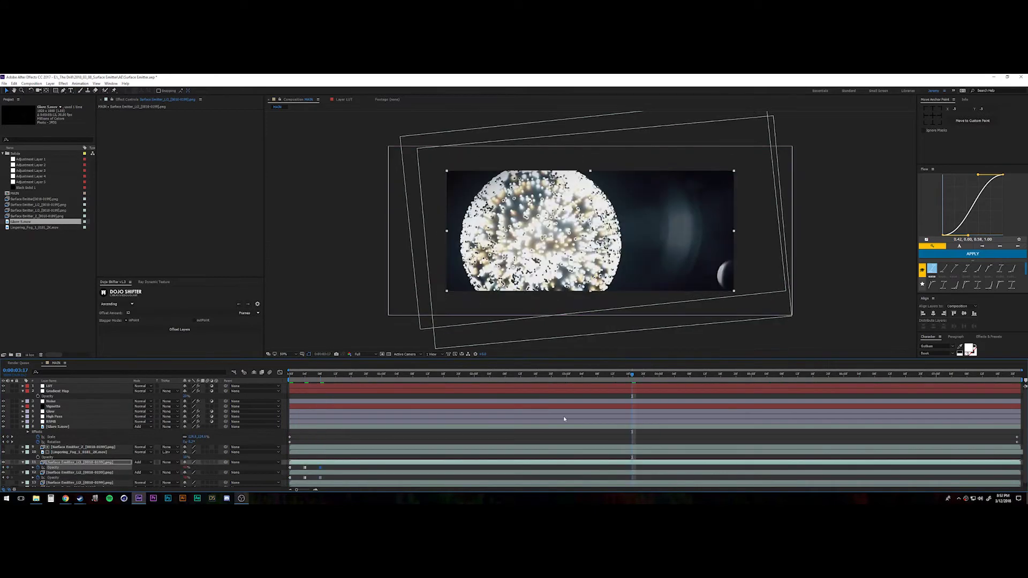
Set the glare layer's blending mode to Add and loop its opacity with the expression loopOut()
left_click(144, 427)
key("t")
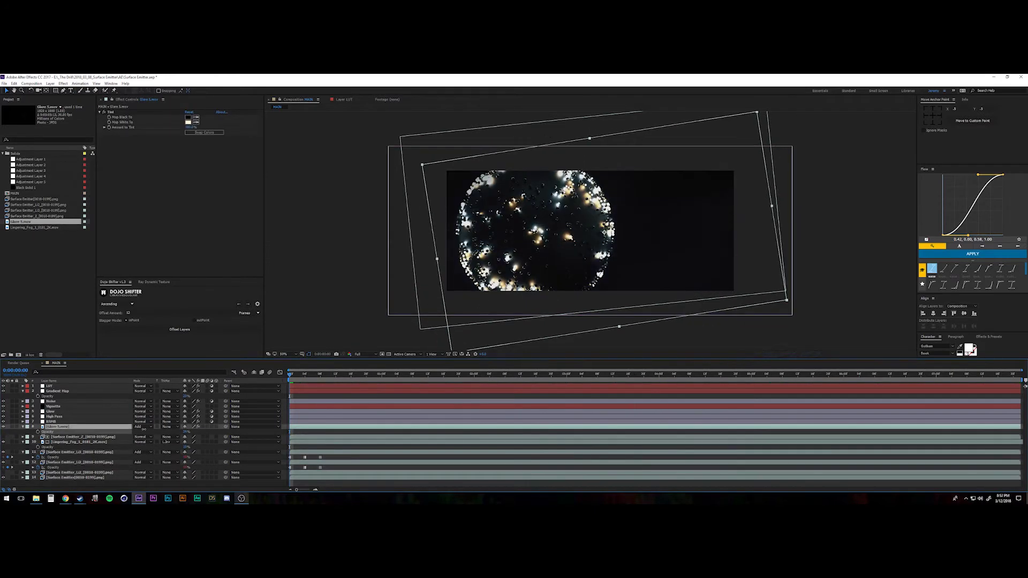
left_click(185, 432, "alt")
type("loopOut()")
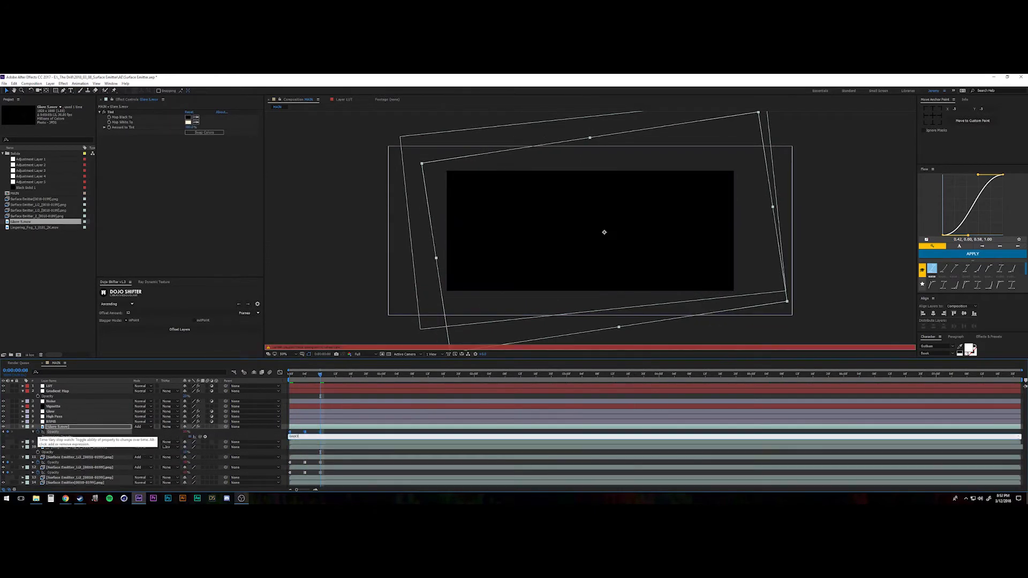
Preview the looping glare and add the finished MAIN composition to the render queue
key("space")
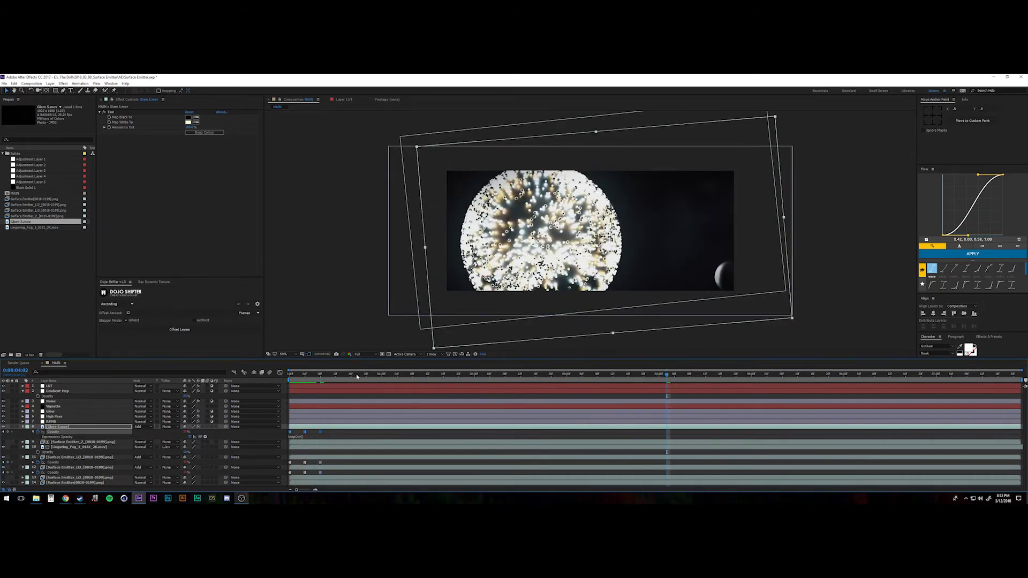
key("ctrl+m")
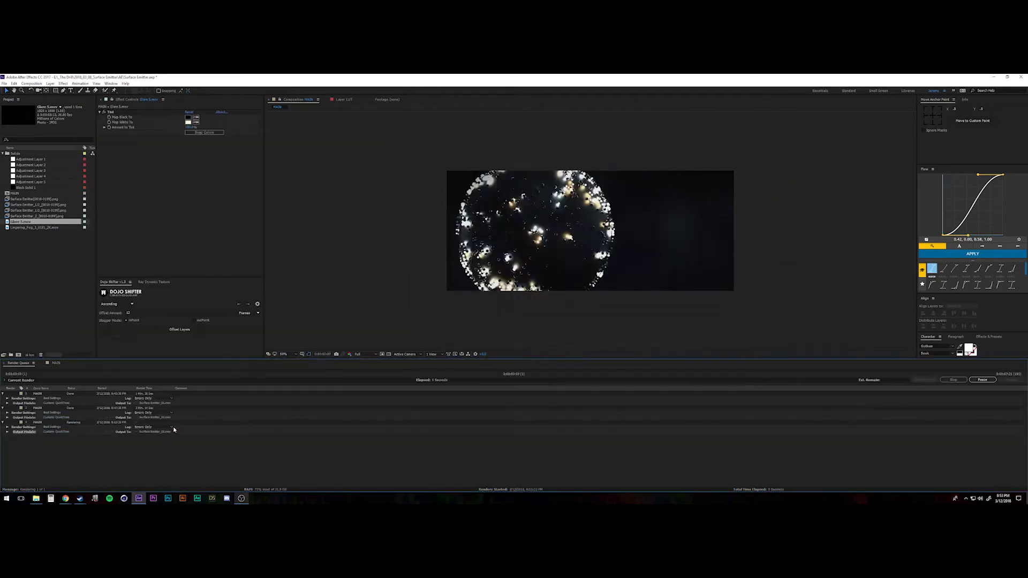